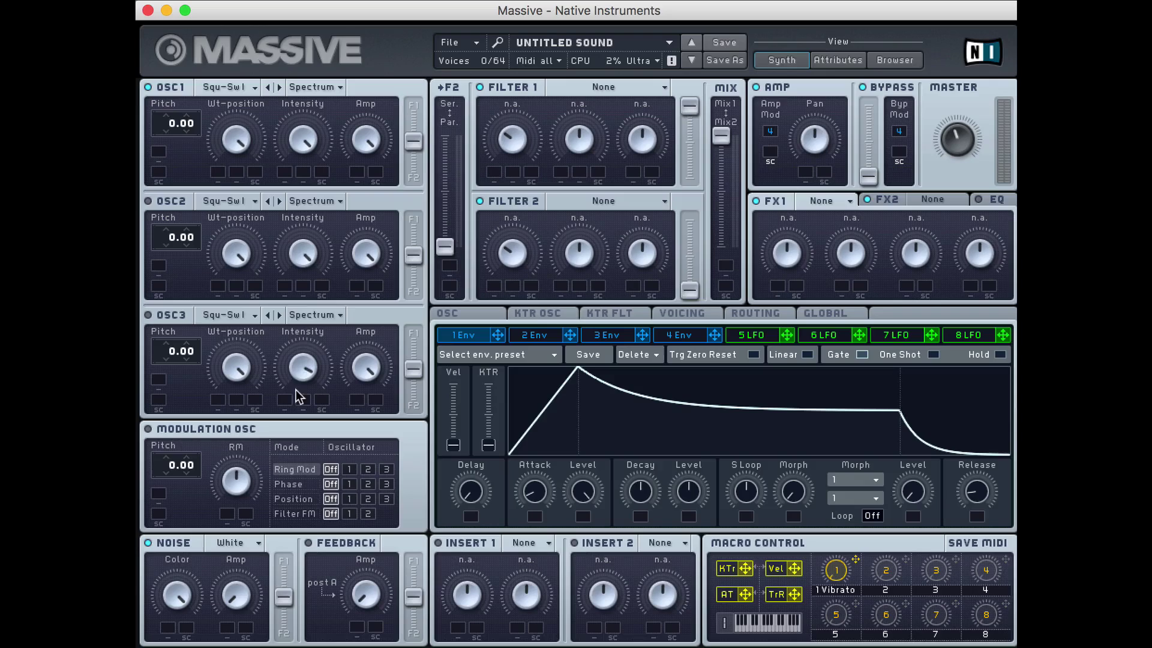
Load the Camchord wavetable in OSC1, and enable OSC2 with the Colors wavetable.
{"action": "left_click", "coordinate": [246, 84]}
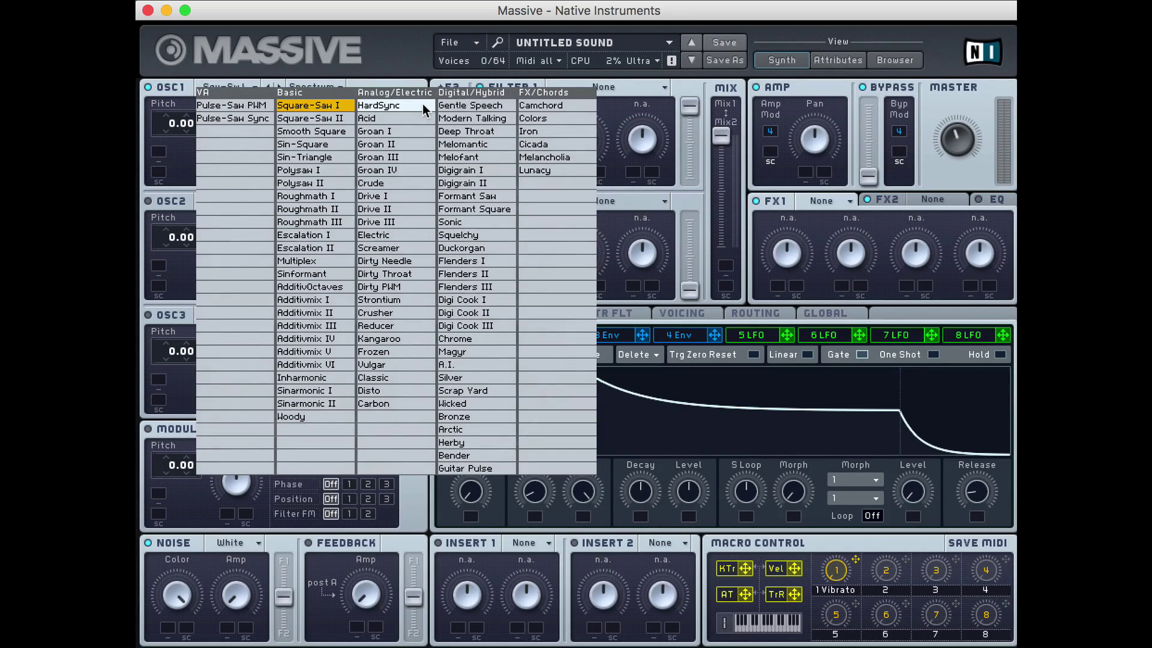
{"action": "left_click", "coordinate": [550, 107]}
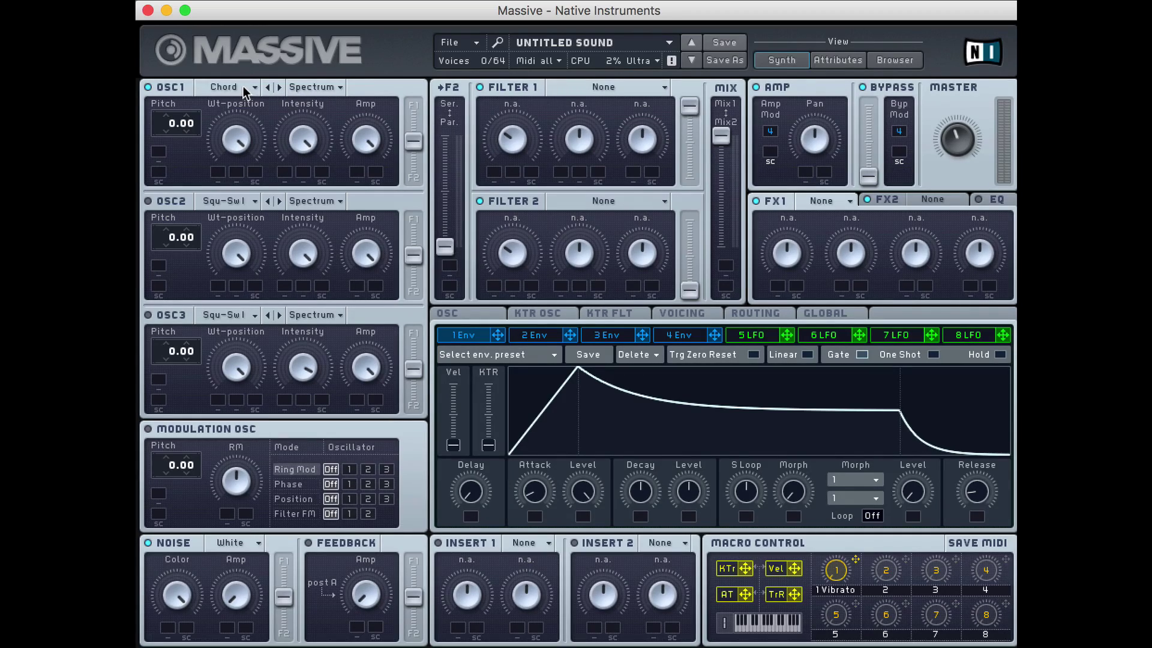
{"action": "left_click", "coordinate": [148, 201]}
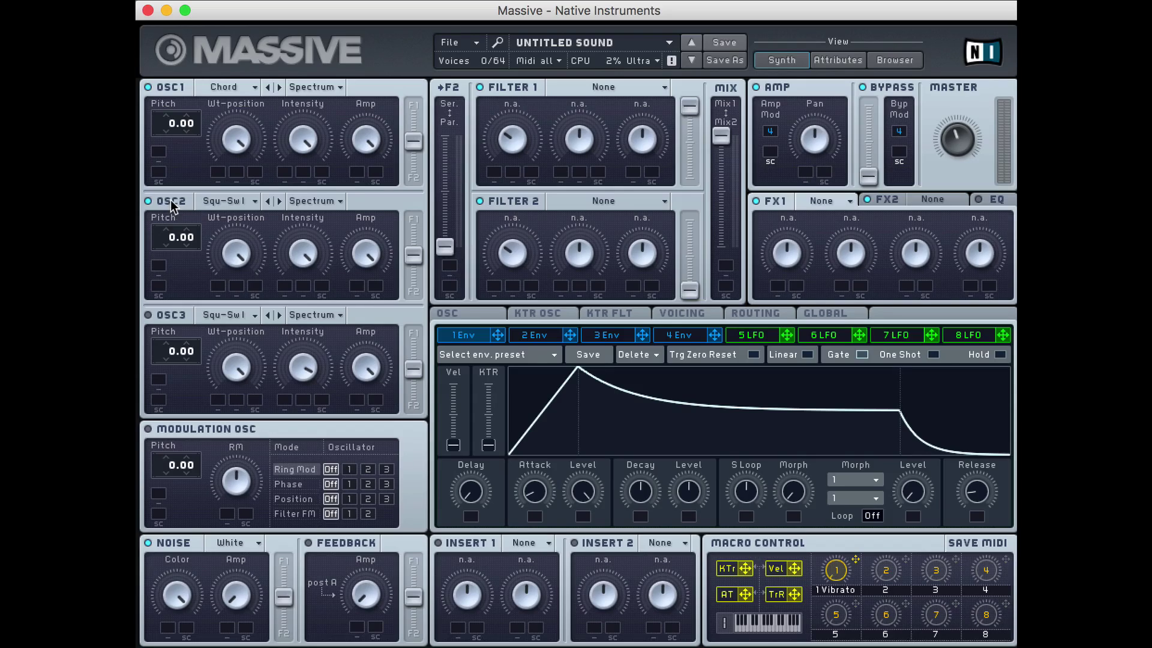
{"action": "left_click", "coordinate": [229, 201]}
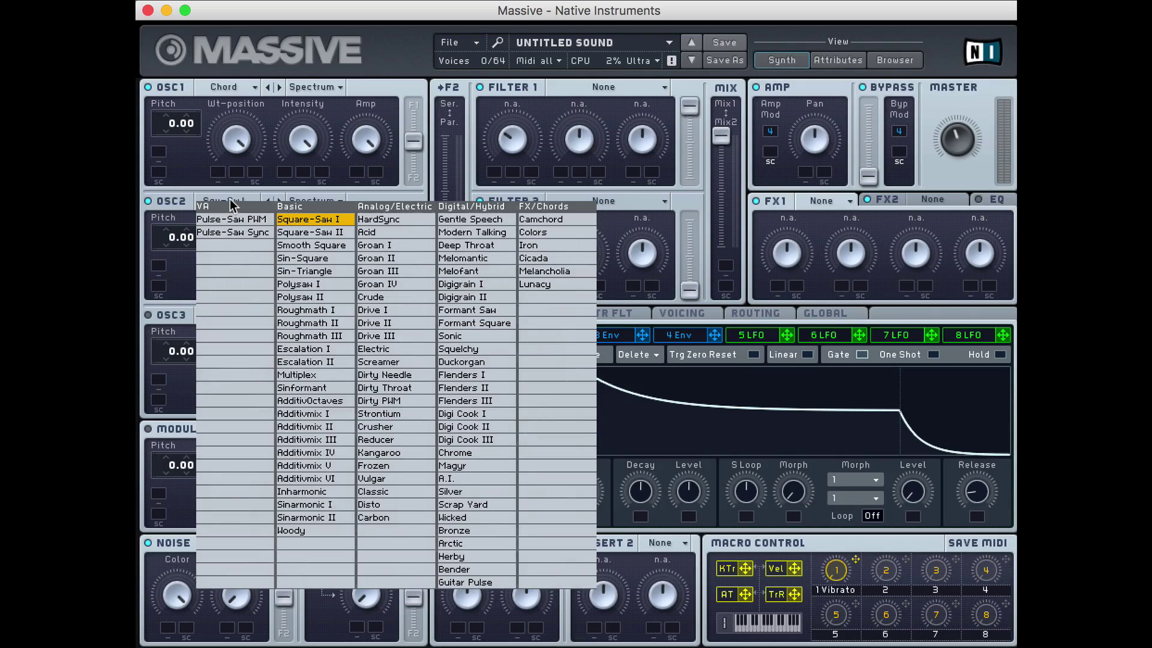
{"action": "left_click", "coordinate": [533, 233]}
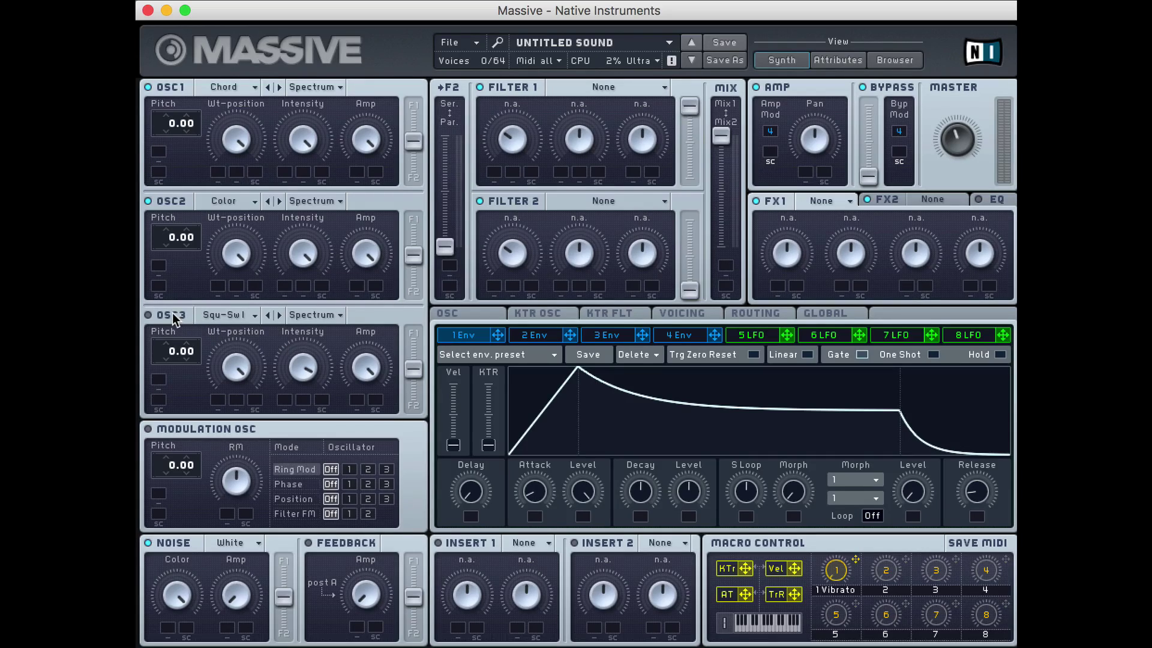
Enable OSC3 and load the Sonic wavetable in it.
{"action": "left_click", "coordinate": [148, 315]}
{"action": "left_click", "coordinate": [231, 315]}
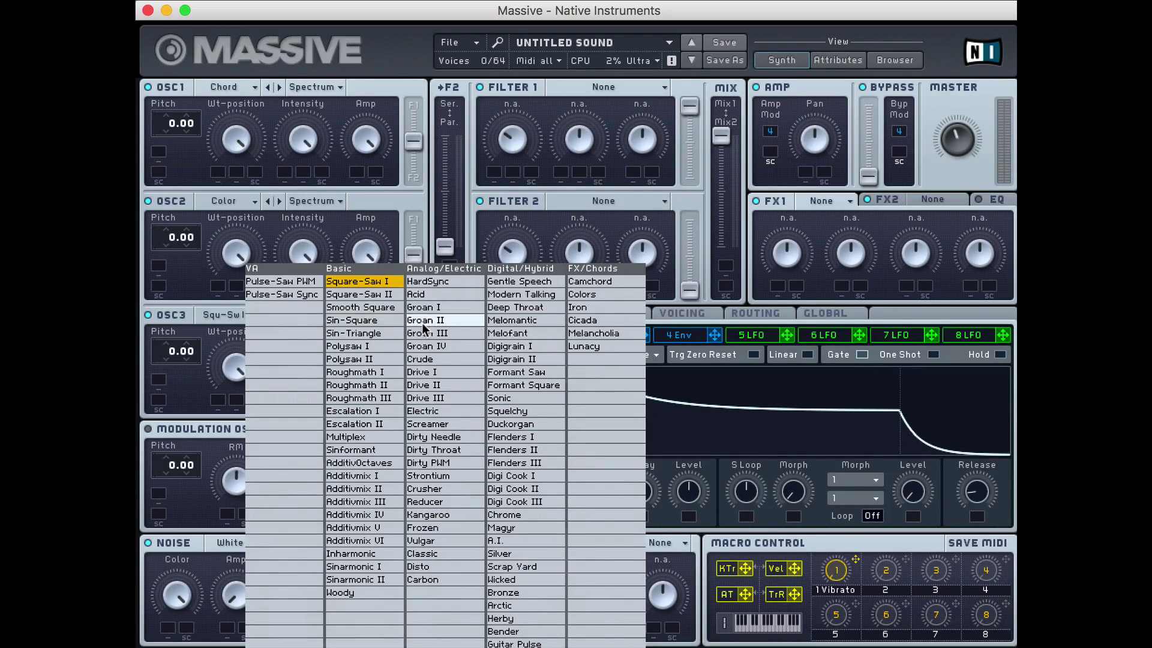
{"action": "left_click", "coordinate": [517, 397]}
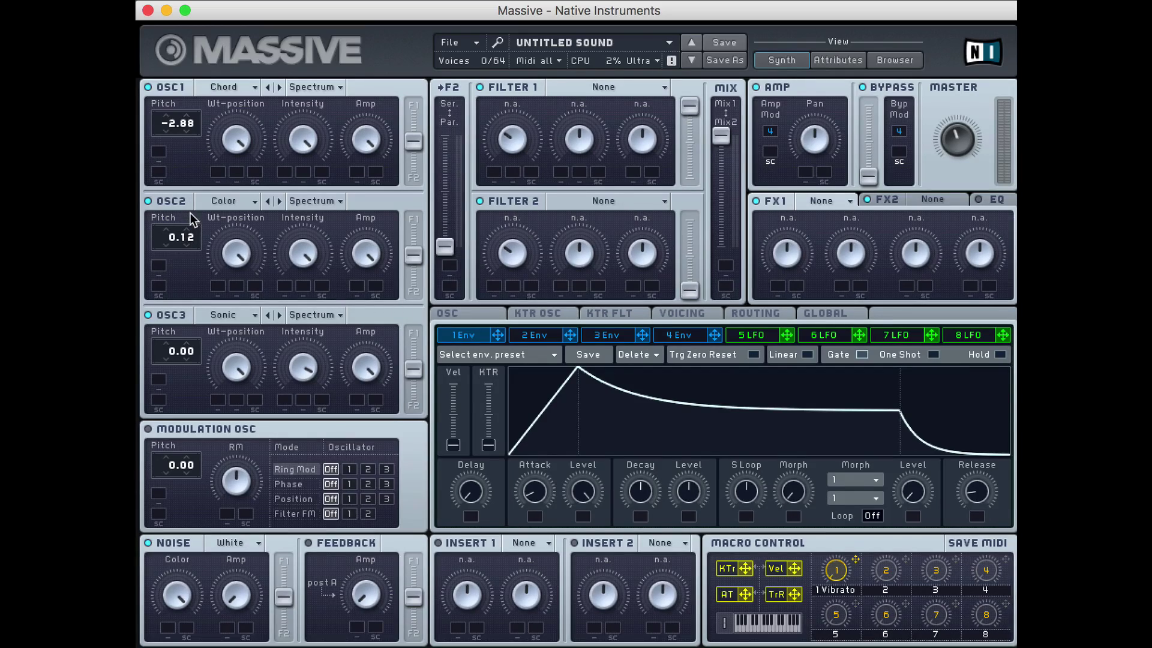
Set OSC2's pitch to 0.36 and OSC3's pitch to -32.25.
{"action": "left_click_drag", "start_coordinate": [190, 185], "coordinate": [190, 176]}
{"action": "left_click_drag", "start_coordinate": [185, 351], "coordinate": [186, 355]}
{"action": "left_click_drag", "start_coordinate": [176, 396], "coordinate": [177, 401]}
{"action": "left_click_drag", "start_coordinate": [191, 377], "coordinate": [189, 392]}
Assign Envelope 1 as the pitch modulation source for OSC1, OSC2 and OSC3.
{"action": "left_click_drag", "start_coordinate": [500, 339], "coordinate": [186, 160]}
{"action": "left_click_drag", "start_coordinate": [498, 335], "coordinate": [162, 268]}
{"action": "left_click_drag", "start_coordinate": [497, 335], "coordinate": [161, 379]}
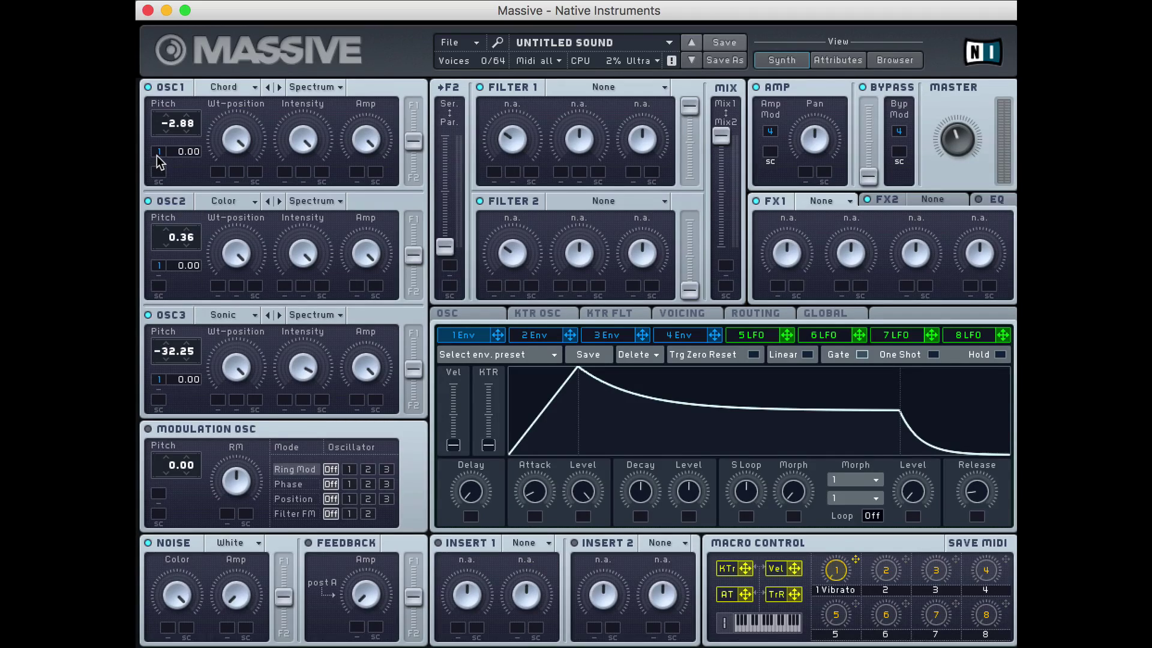
Set the Envelope 1 pitch modulation amounts to 16.50 for OSC1, 17.62 for OSC2 and 17.12 for OSC3.
{"action": "left_click_drag", "start_coordinate": [157, 153], "coordinate": [156, 140]}
{"action": "left_click_drag", "start_coordinate": [165, 125], "coordinate": [160, 181]}
{"action": "left_click_drag", "start_coordinate": [158, 154], "coordinate": [160, 138]}
{"action": "left_click_drag", "start_coordinate": [164, 246], "coordinate": [165, 239]}
Lengthen Envelope 1's attack to about two thirds of its range and raise its decay level to maximum for a flat sustain.
{"action": "mouse_move", "coordinate": [551, 506]}
{"action": "left_mouse_down"}
{"action": "mouse_move", "coordinate": [548, 447]}
{"action": "mouse_move", "coordinate": [550, 497]}
{"action": "left_mouse_up"}
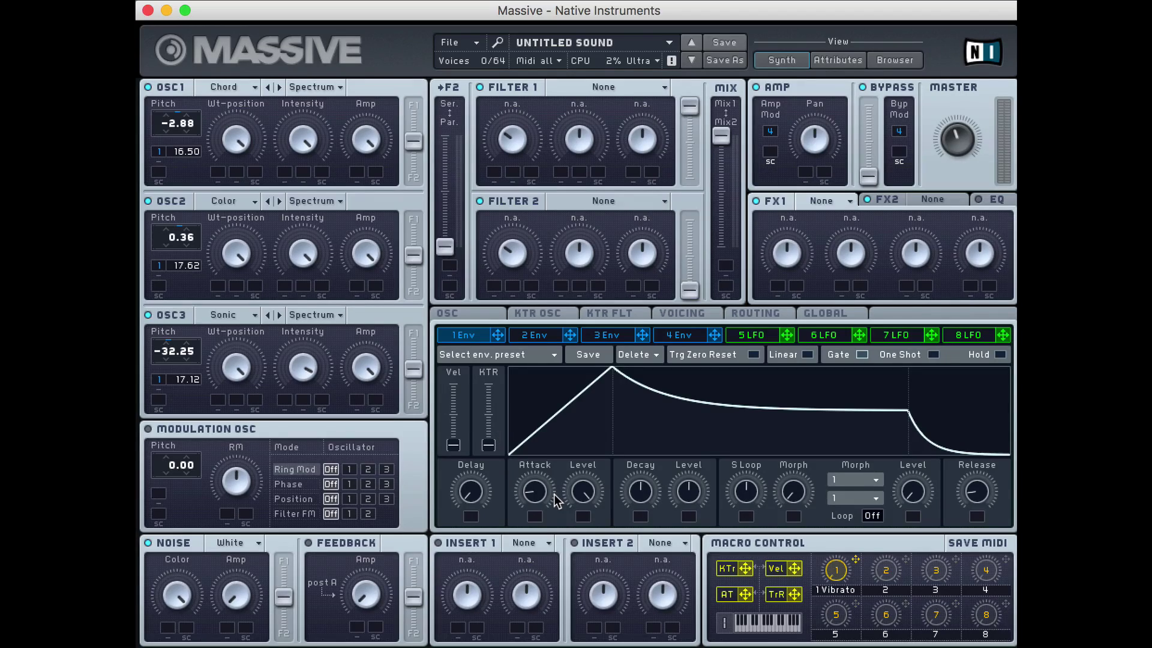
{"action": "left_click_drag", "start_coordinate": [540, 499], "coordinate": [544, 427]}
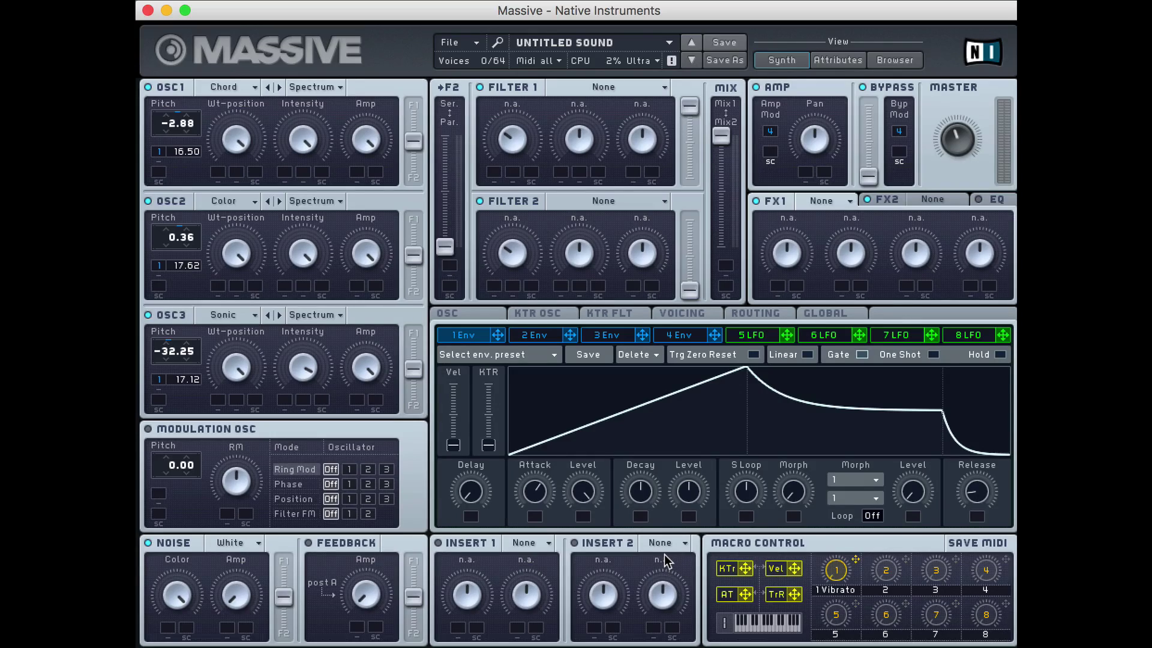
{"action": "left_click_drag", "start_coordinate": [692, 484], "coordinate": [582, 442]}
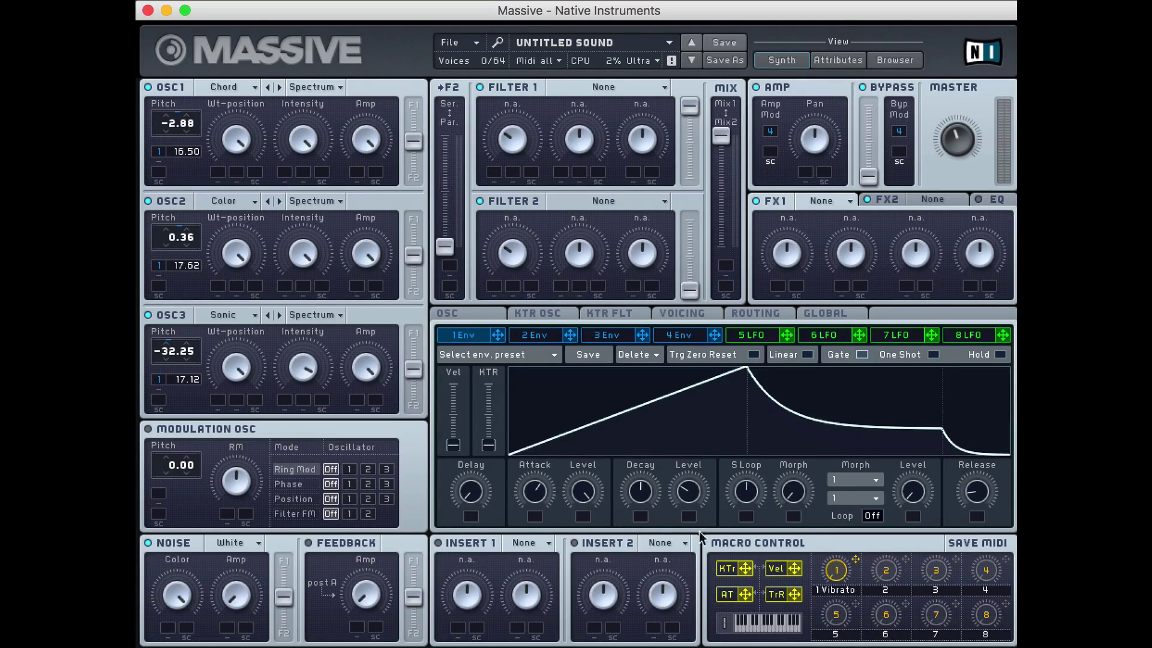
{"action": "left_click_drag", "start_coordinate": [678, 504], "coordinate": [693, 354]}
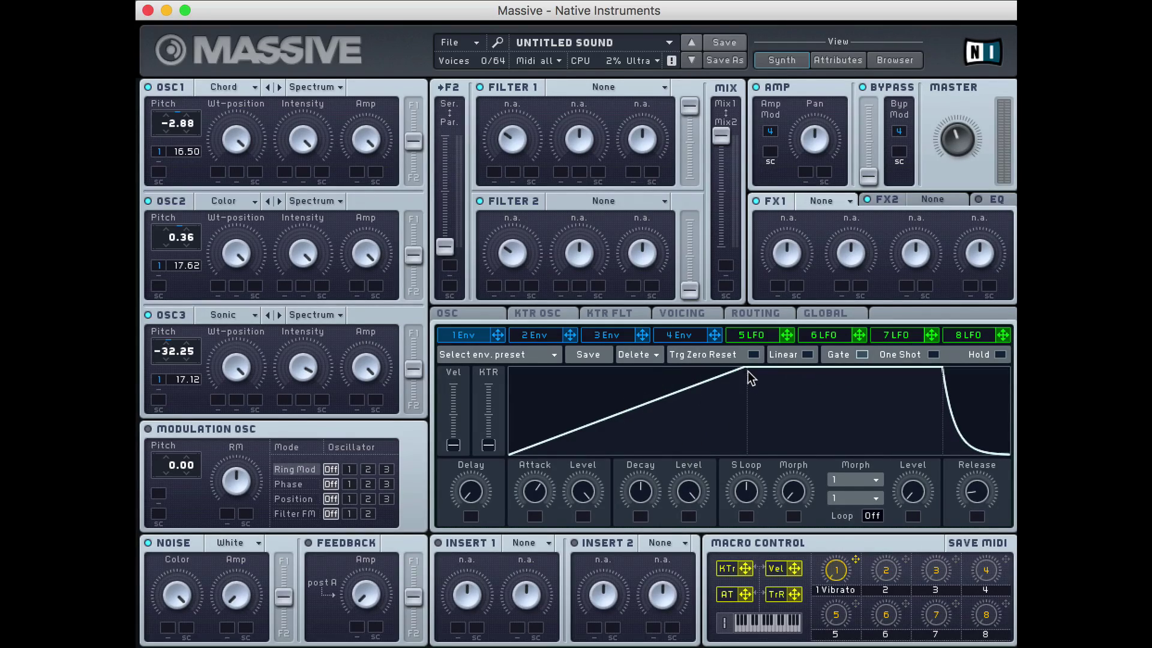
{"action": "left_click_drag", "start_coordinate": [697, 501], "coordinate": [720, 470]}
Lower OSC1's Intensity to slightly above its midpoint.
{"action": "left_click_drag", "start_coordinate": [309, 183], "coordinate": [310, 196]}
{"action": "left_click_drag", "start_coordinate": [297, 149], "coordinate": [298, 161]}
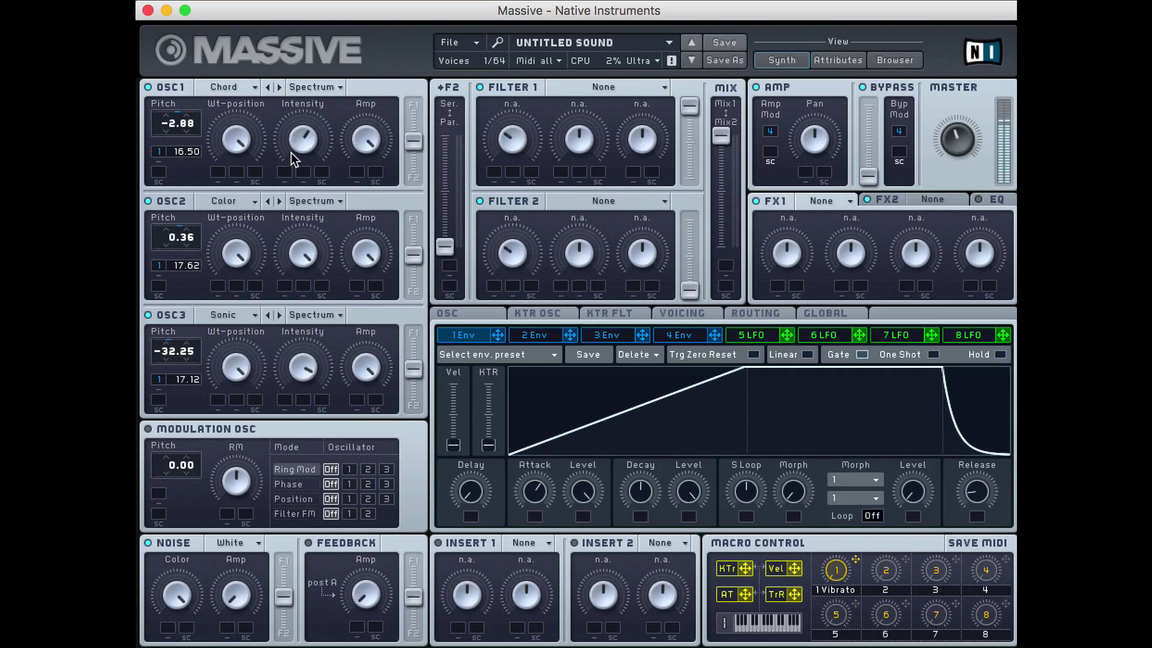
{"action": "left_click_drag", "start_coordinate": [290, 154], "coordinate": [290, 150]}
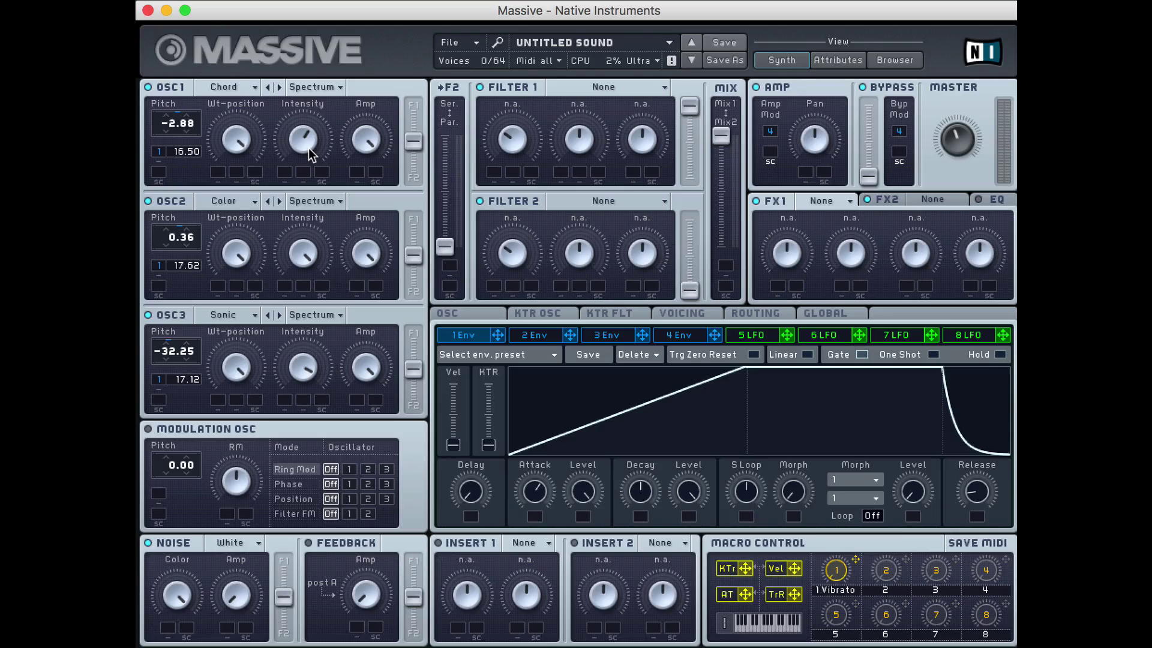
Set Filter 1 to Lowpass 4 with a cutoff of about three quarters and resonance slightly below its midpoint.
{"action": "left_click", "coordinate": [589, 91]}
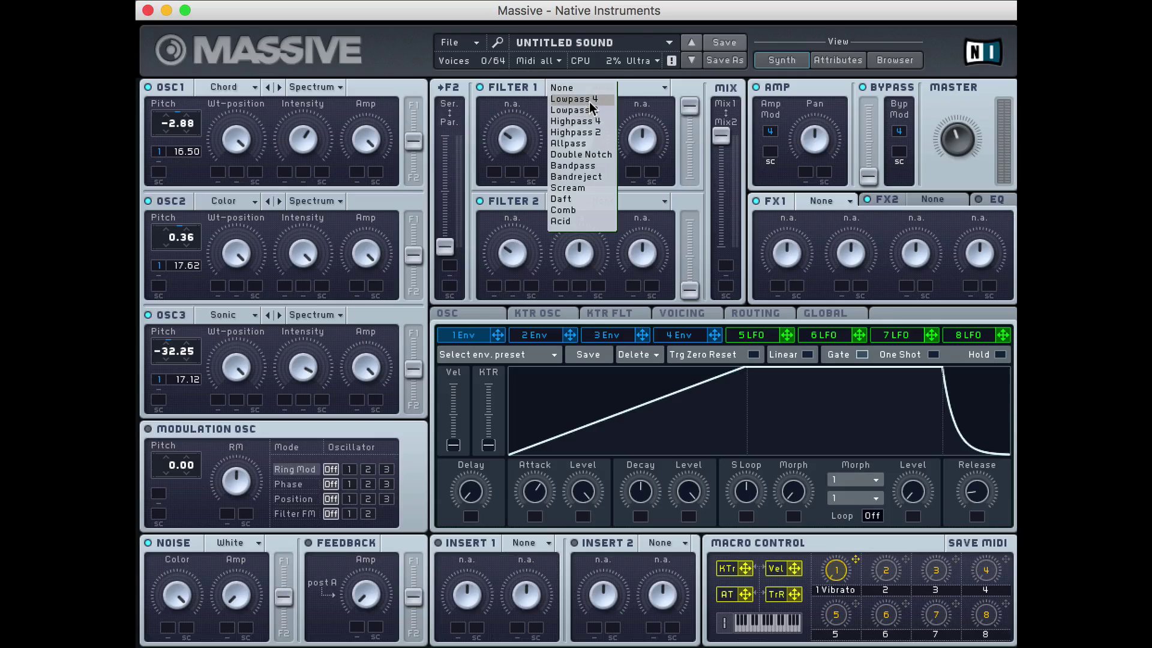
{"action": "left_click", "coordinate": [591, 102]}
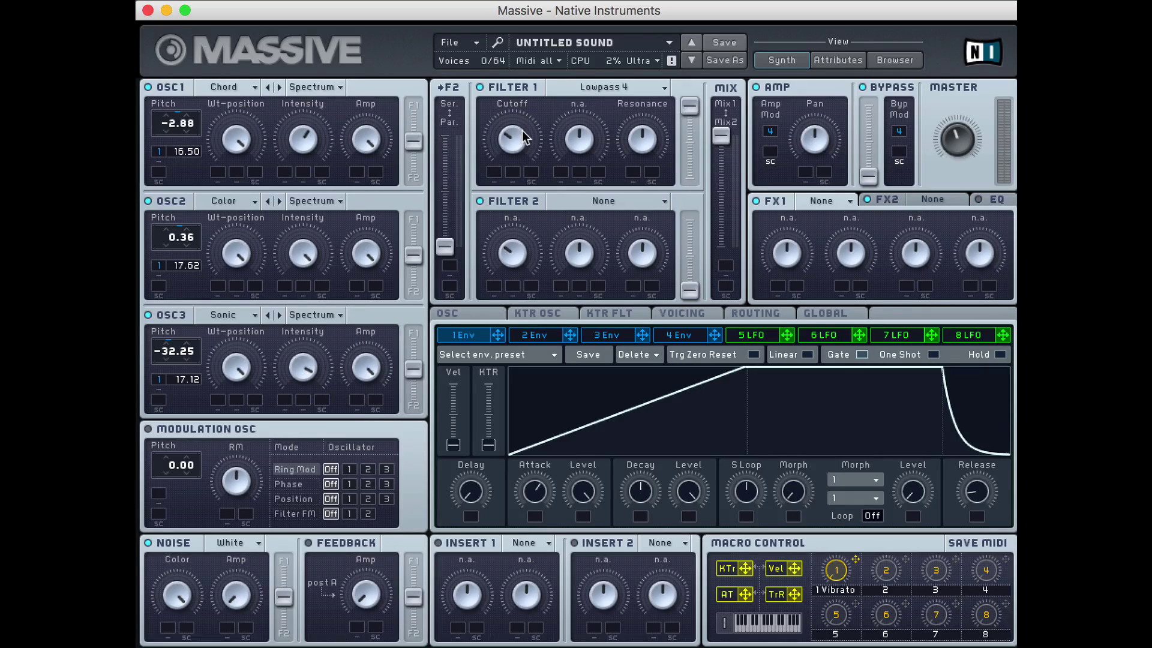
{"action": "left_click_drag", "start_coordinate": [502, 139], "coordinate": [513, 57]}
{"action": "left_click_drag", "start_coordinate": [635, 141], "coordinate": [640, 161]}
{"action": "left_click_drag", "start_coordinate": [514, 135], "coordinate": [514, 141]}
Set the unisono voices to 3 and turn on the Pitch Cutoff unisono spread at about three quarters of its range.
{"action": "left_click", "coordinate": [674, 316]}
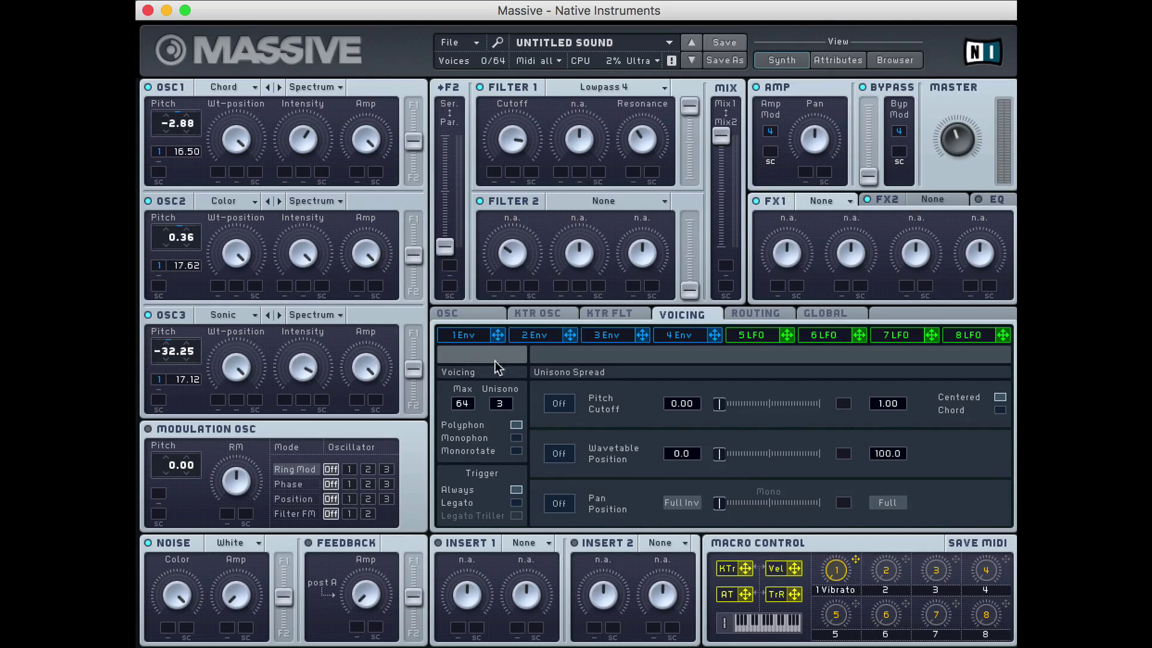
{"action": "left_click", "coordinate": [559, 405]}
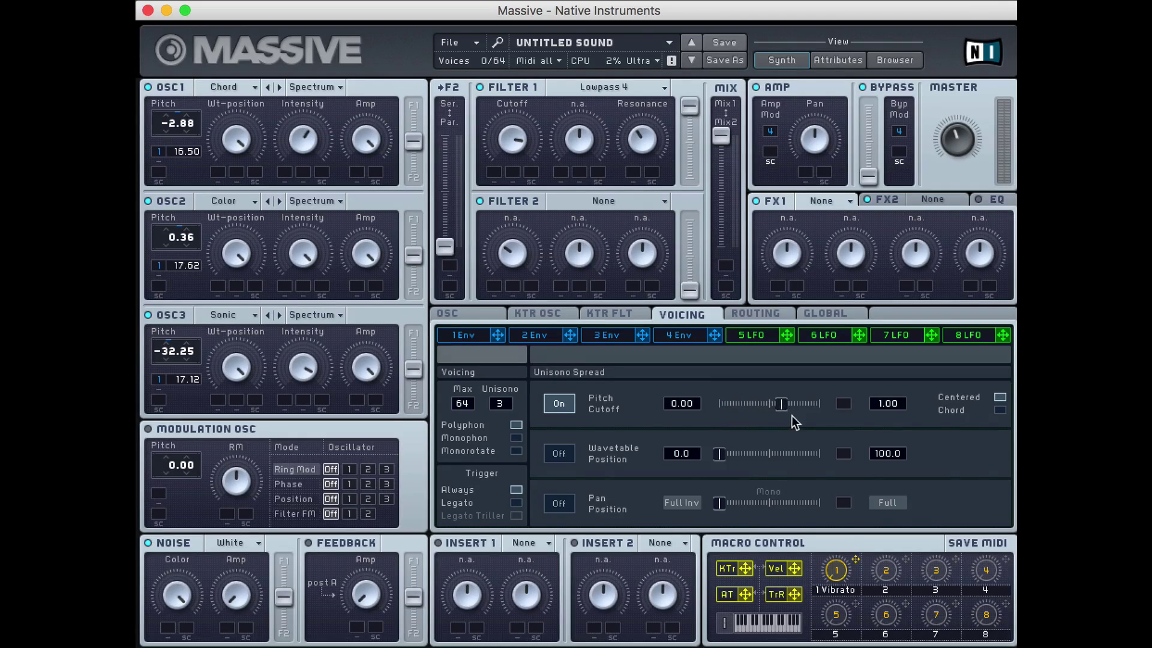
{"action": "left_click_drag", "start_coordinate": [804, 412], "coordinate": [736, 406]}
{"action": "left_click_drag", "start_coordinate": [768, 405], "coordinate": [749, 408]}
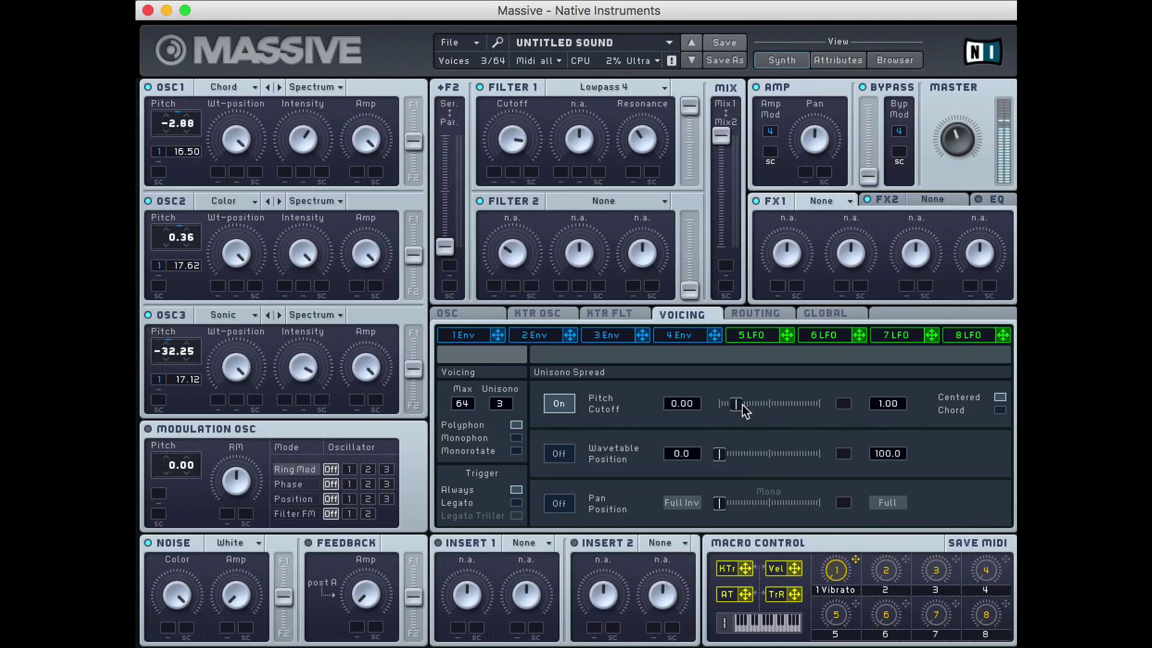
{"action": "left_click_drag", "start_coordinate": [743, 404], "coordinate": [755, 412]}
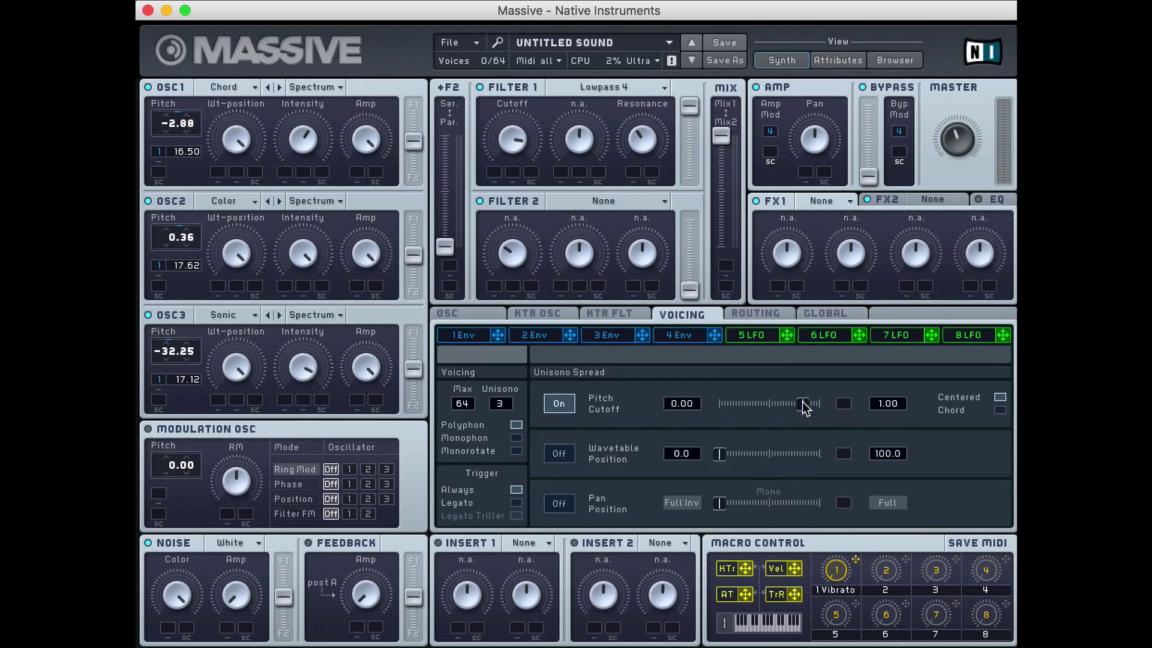
{"action": "mouse_move", "coordinate": [808, 405]}
{"action": "left_mouse_down"}
{"action": "mouse_move", "coordinate": [819, 414]}
{"action": "mouse_move", "coordinate": [795, 412]}
{"action": "left_mouse_up"}
Load Reverb in FX1 with a low Dry/Wet mix and with Size and Density slightly below their midpoints.
{"action": "left_click", "coordinate": [838, 204]}
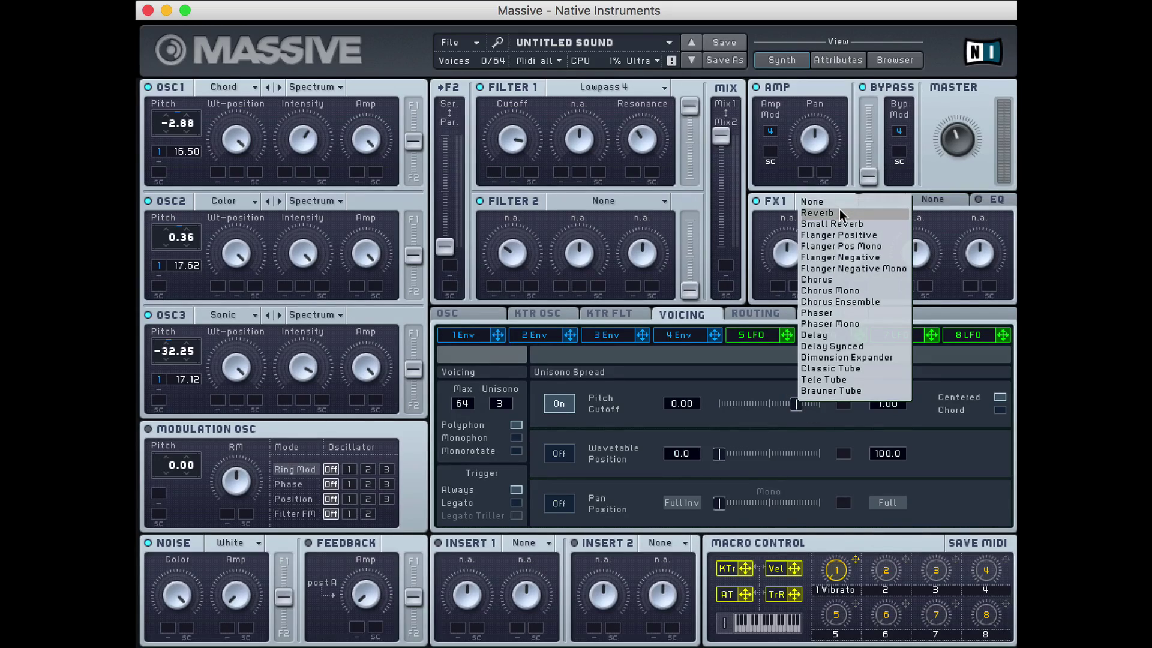
{"action": "left_click", "coordinate": [840, 211]}
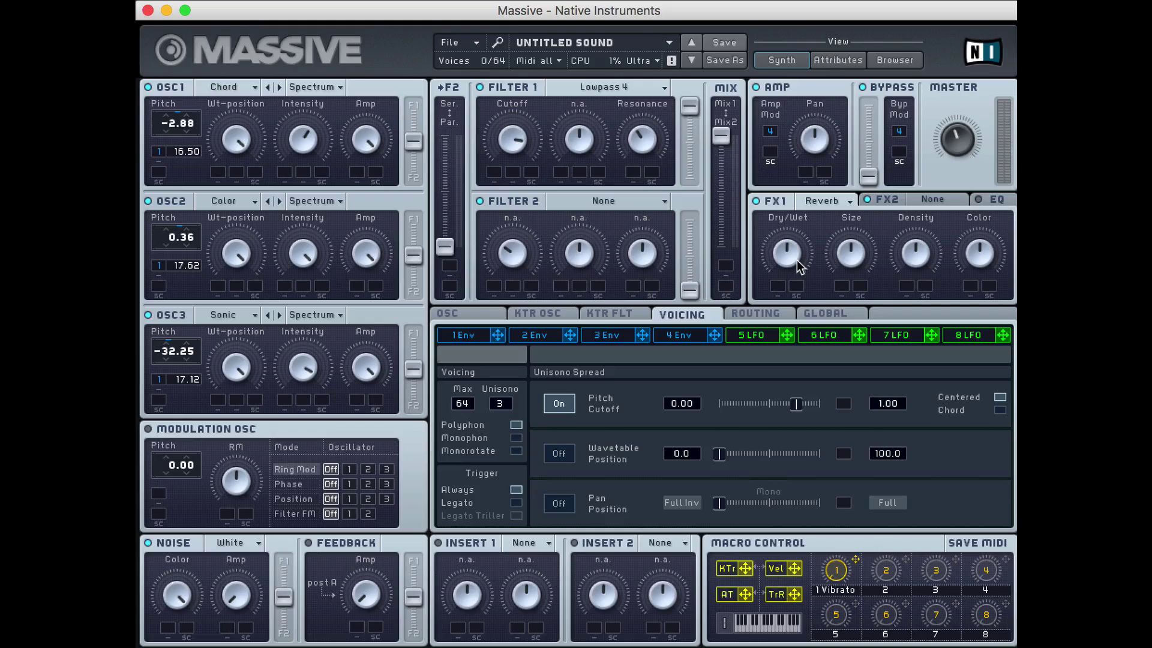
{"action": "left_click_drag", "start_coordinate": [795, 285], "coordinate": [796, 294]}
{"action": "left_click_drag", "start_coordinate": [851, 250], "coordinate": [851, 262]}
Lengthen Envelope 1's attack further, to about its maximum, for a slower pitch rise.
{"action": "left_click", "coordinate": [479, 331]}
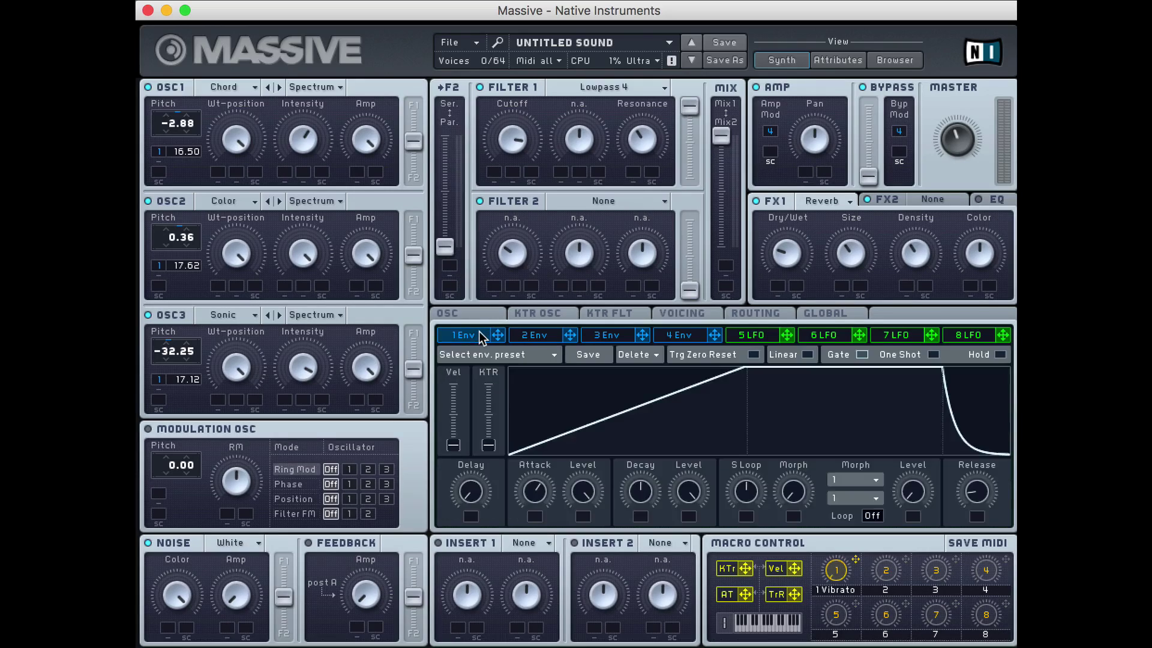
{"action": "left_click_drag", "start_coordinate": [540, 498], "coordinate": [538, 433]}
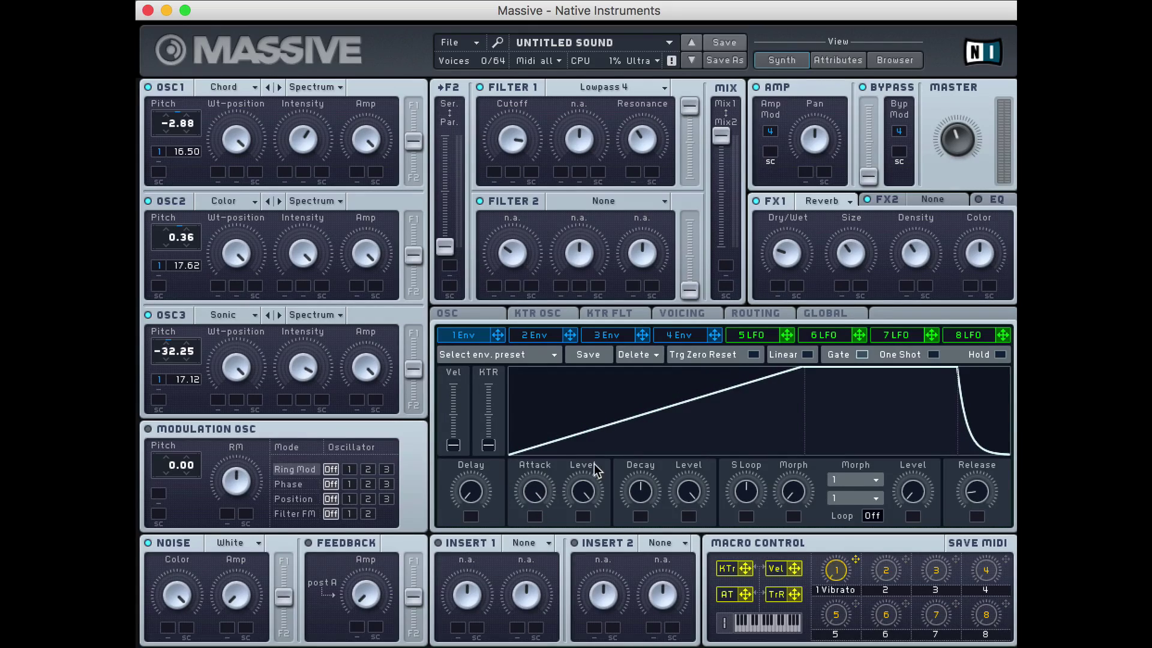